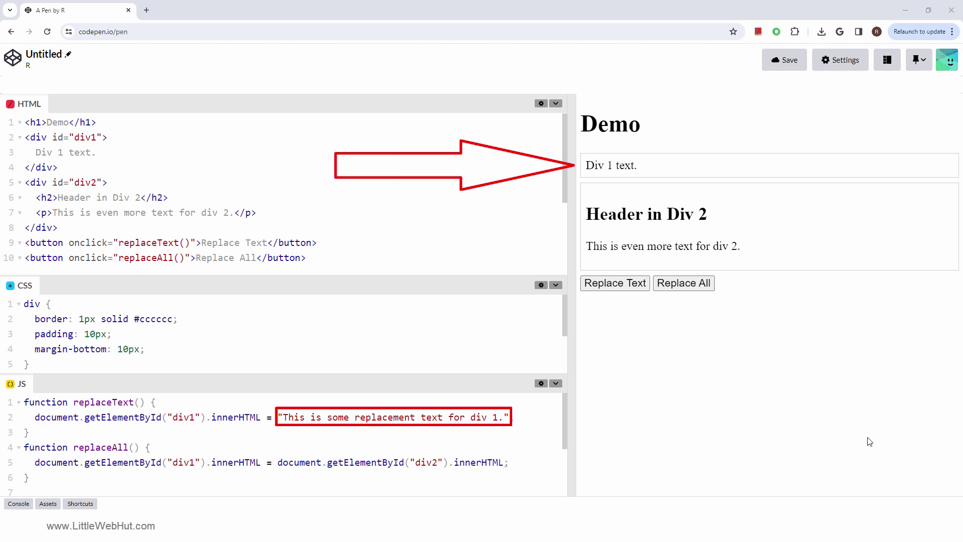
# Run Replace Text so div 1 reads "This is some replacement text for div 1."
pyautogui.click(633, 289)
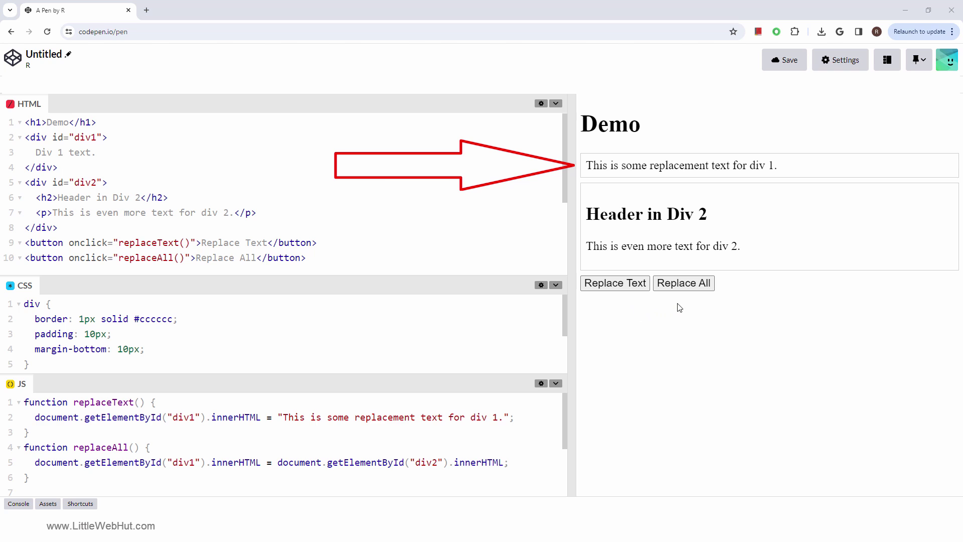
# Run Replace All to copy div 2's header and paragraph into div 1
pyautogui.click(689, 293)
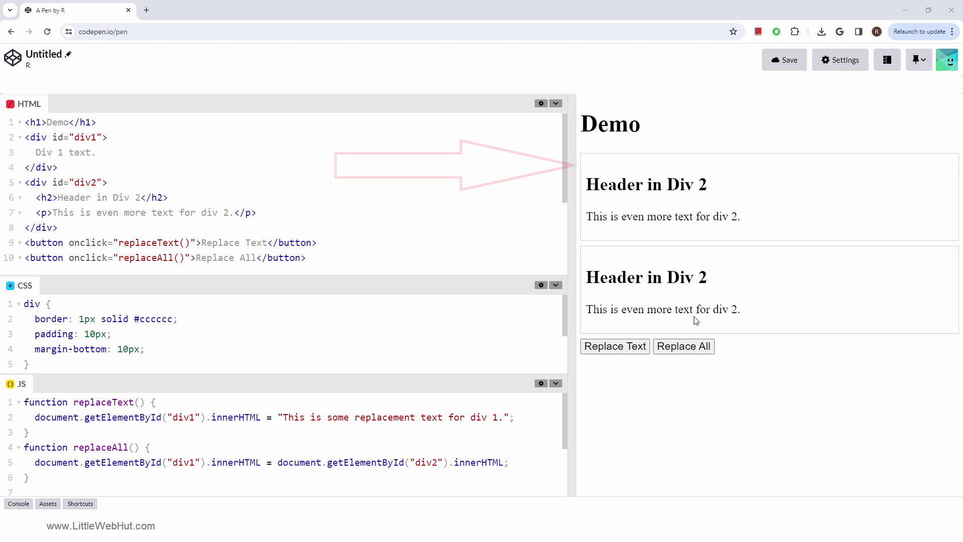